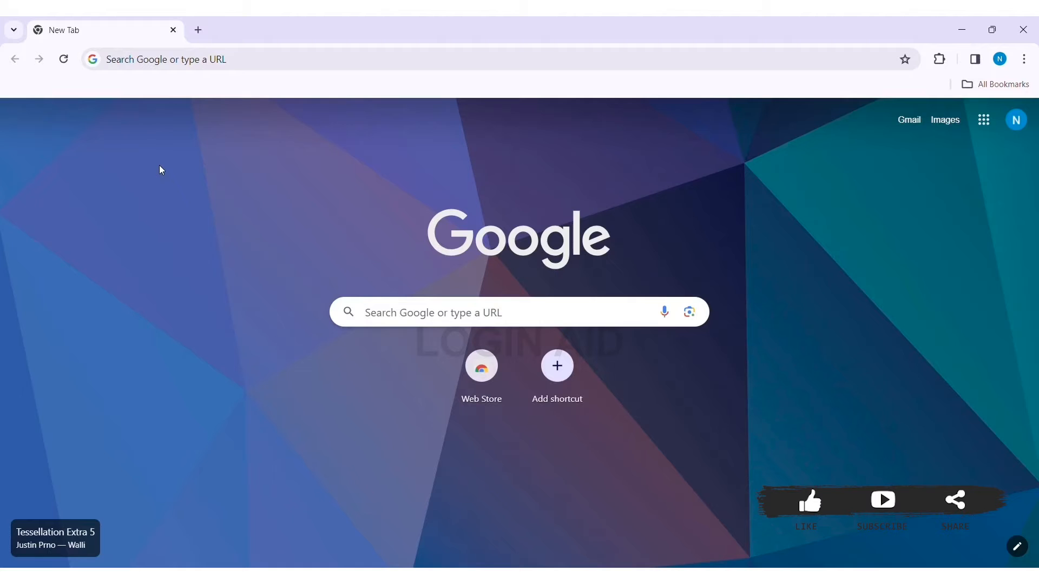
left_click(178, 59)
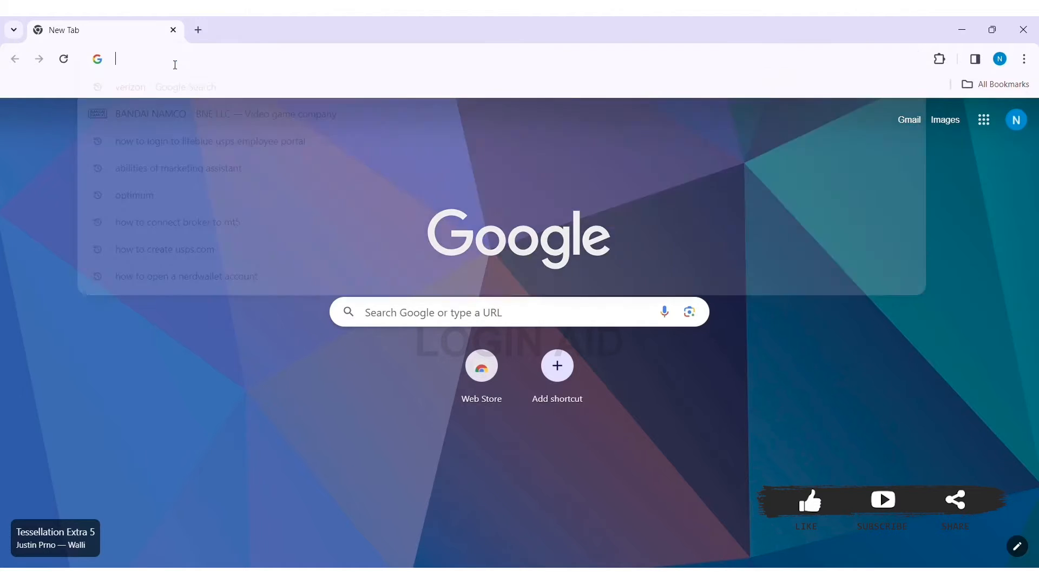
type("www.")
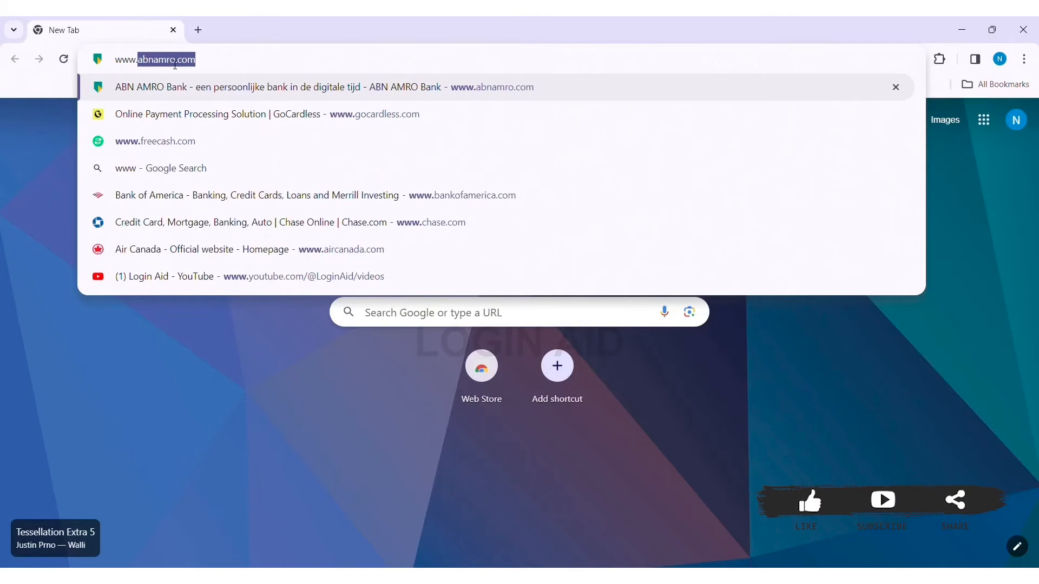
type("optimum.net")
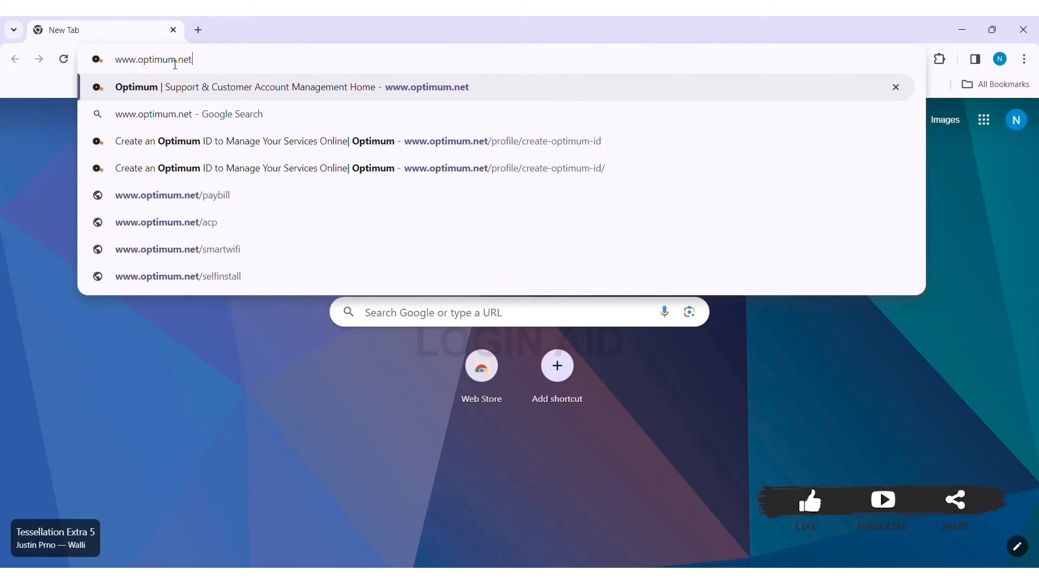
key("Return")
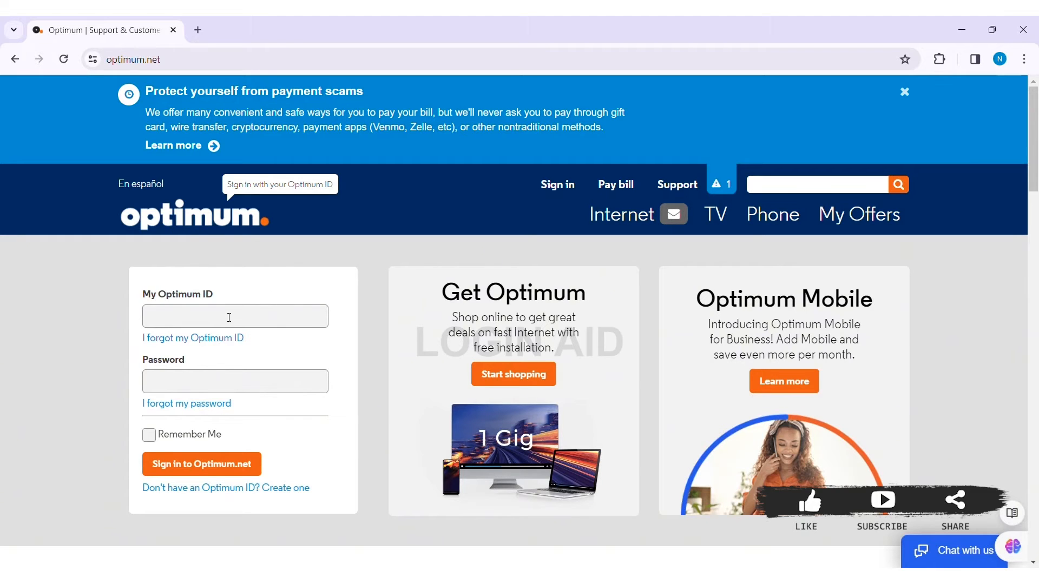
Enter the account password, enable Remember Me, and sign in to Optimum.net.
left_click(161, 388)
type("1")
left_click(149, 437)
left_click(220, 465)
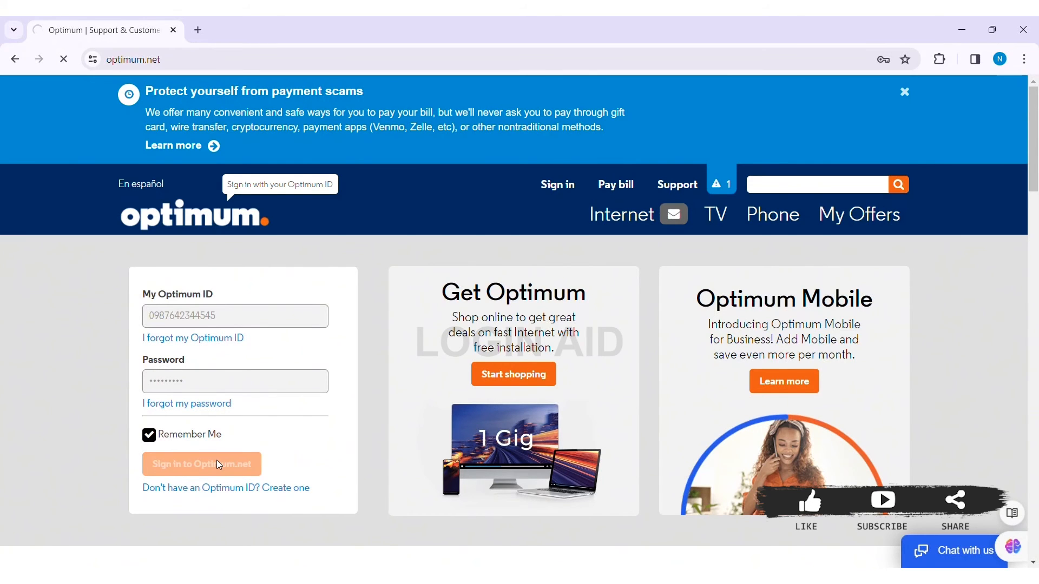
scroll(217, 459, "down", 10)
left_click_drag(1034, 285, 999, 446)
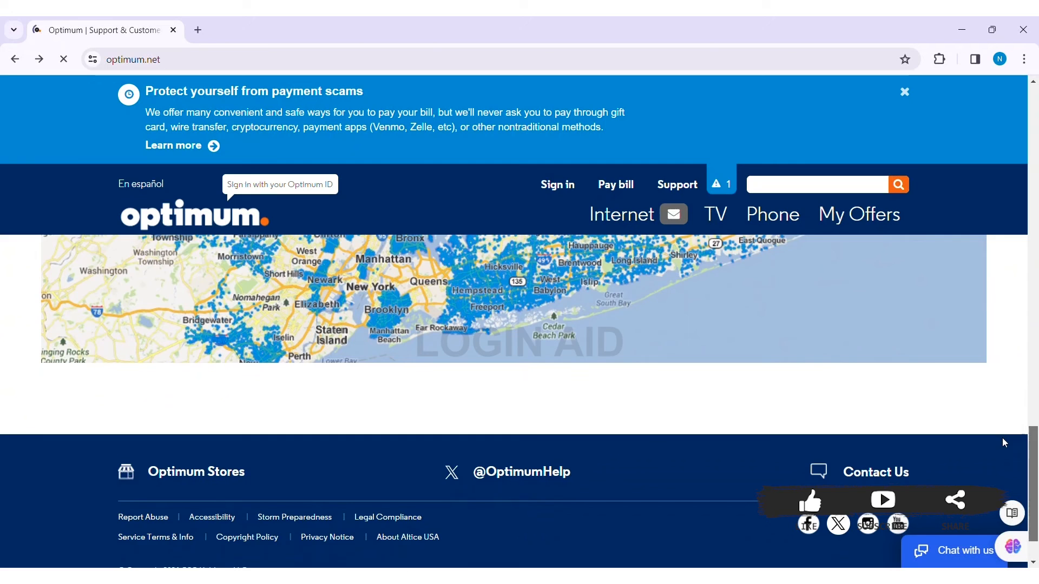
left_click_drag(1033, 488, 1033, 98)
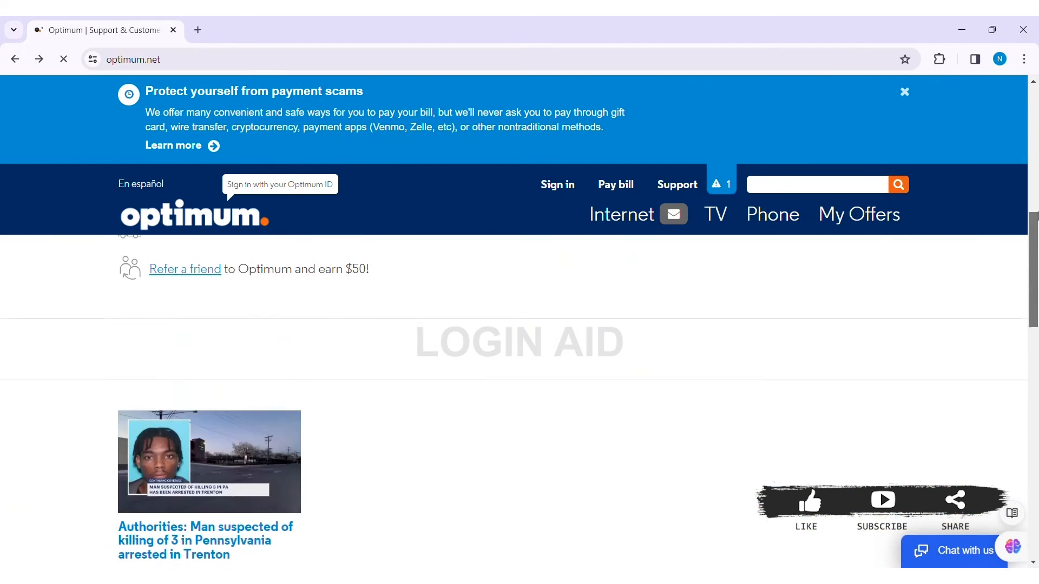